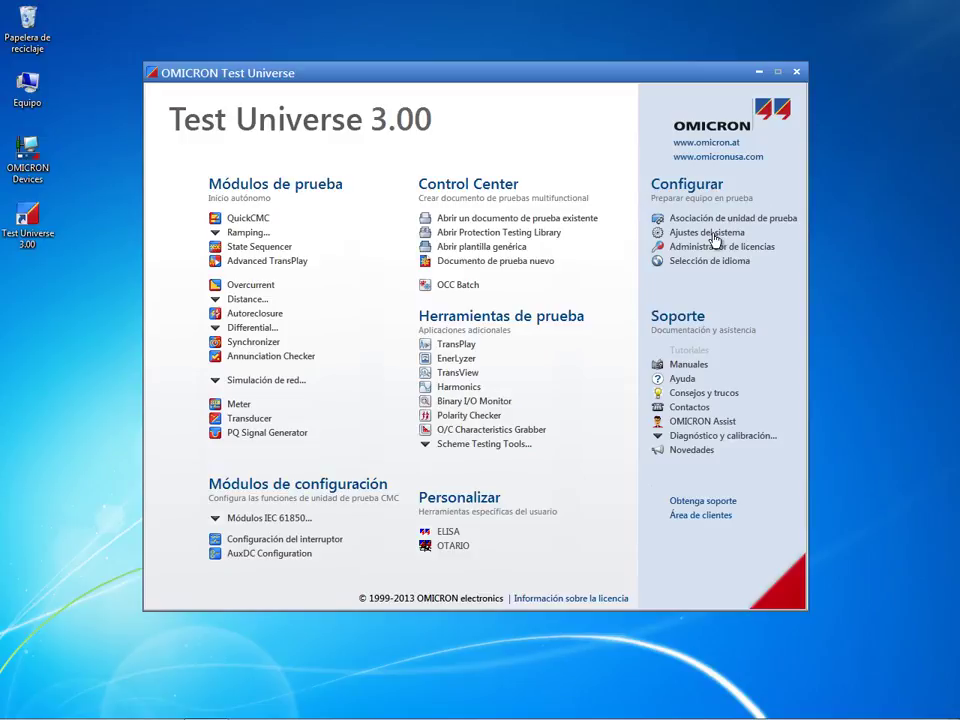
# Open the Ajustes del sistema dialog from the Configurar section of the start page
pyautogui.click(715, 237)
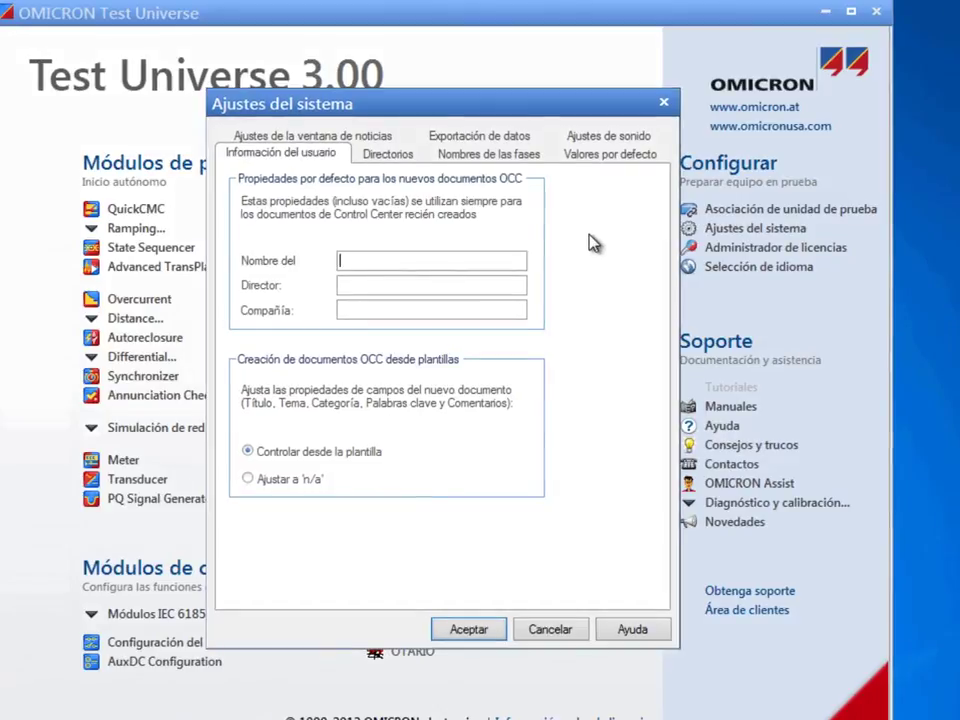
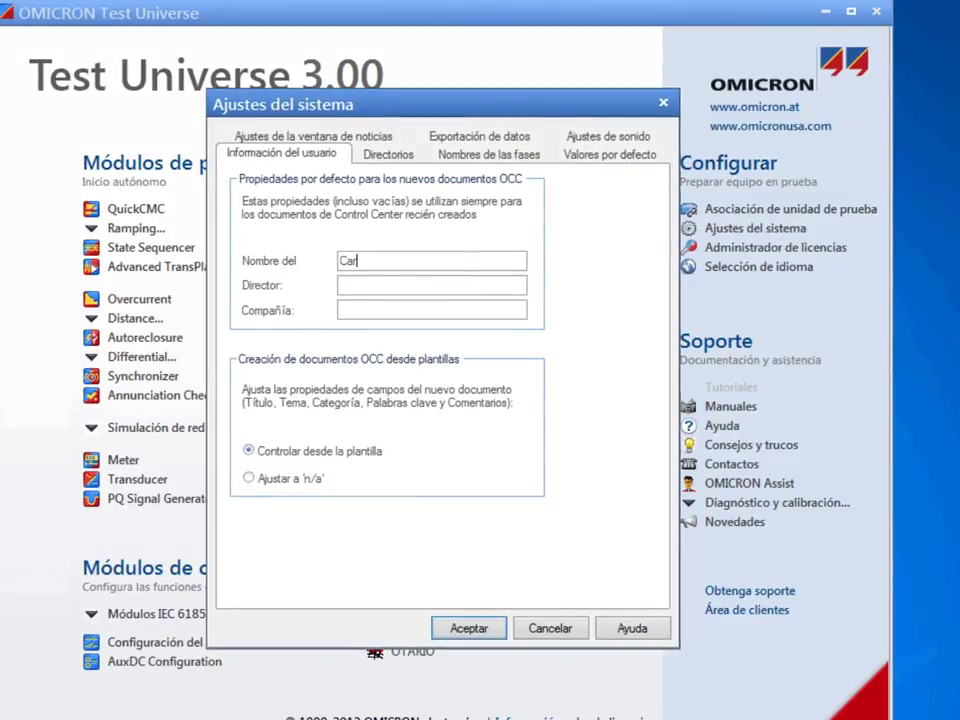
# Enter the author's name, the director's name and company 'Omicron' as OCC document defaults
pyautogui.press('Tab')
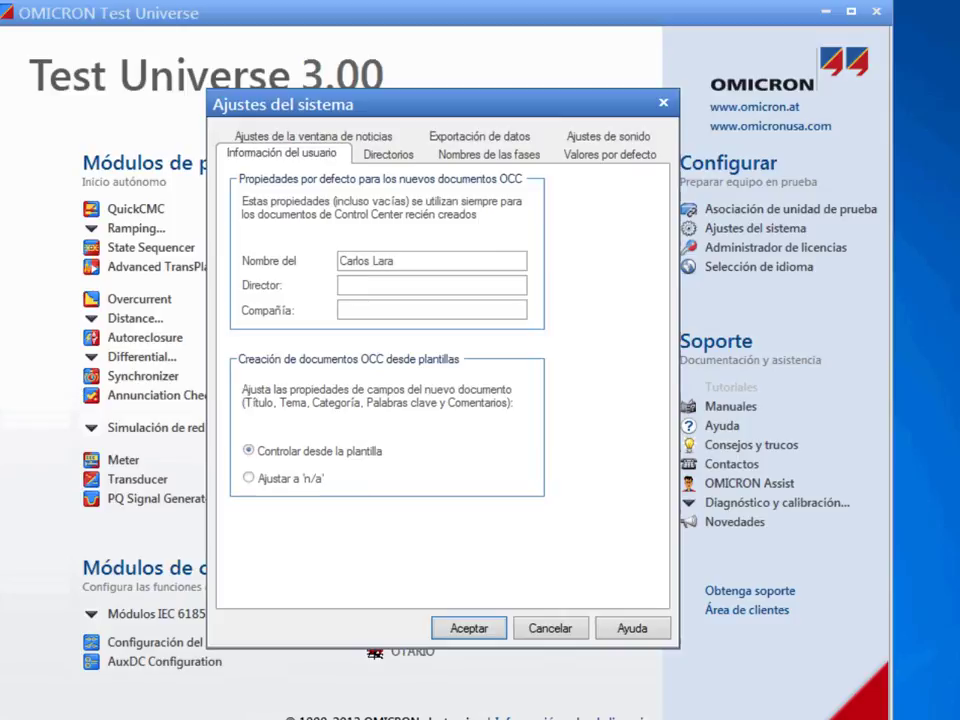
pyautogui.press('Tab')
pyautogui.write('Omicro')
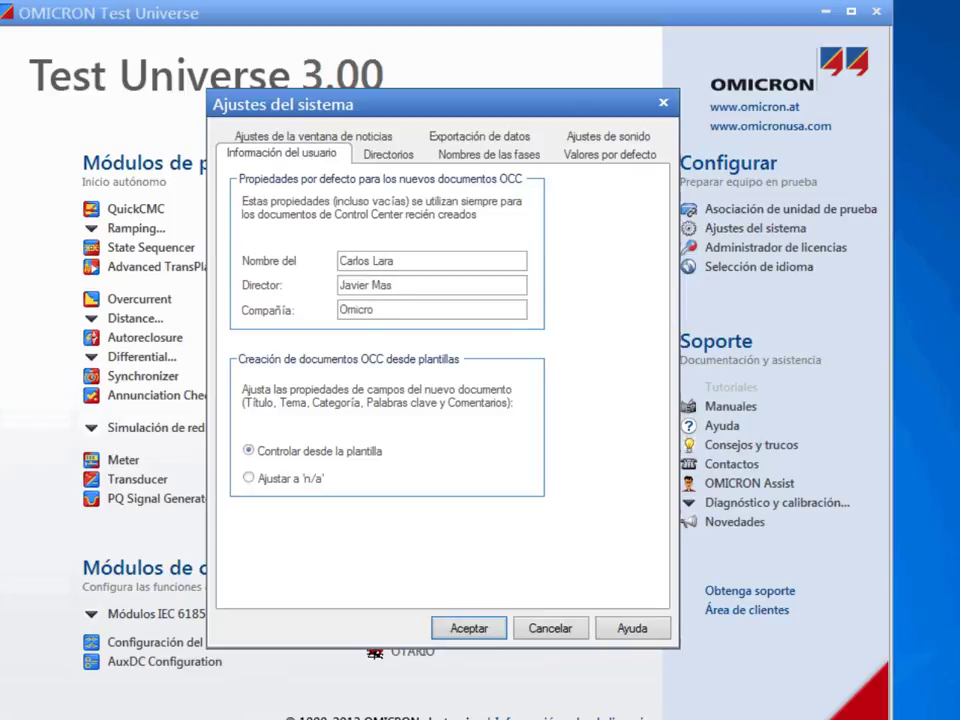
pyautogui.write('n')
pyautogui.click(386, 154)
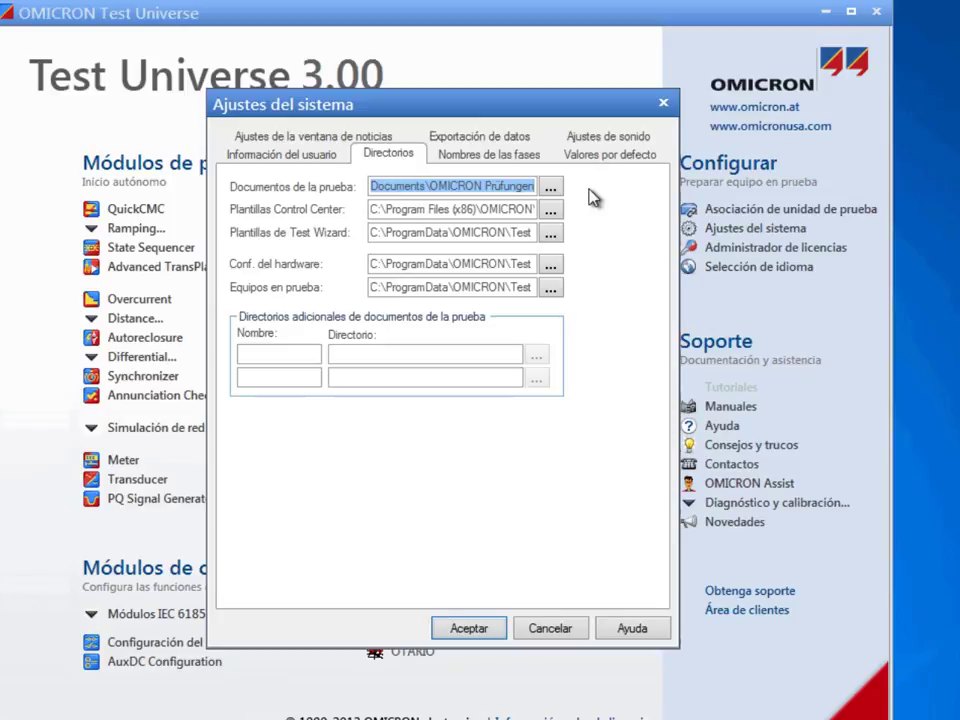
# Move from Directorios to the 'Nombres de las fases' tab, showing L1-L2-L3-E naming
pyautogui.click(505, 166)
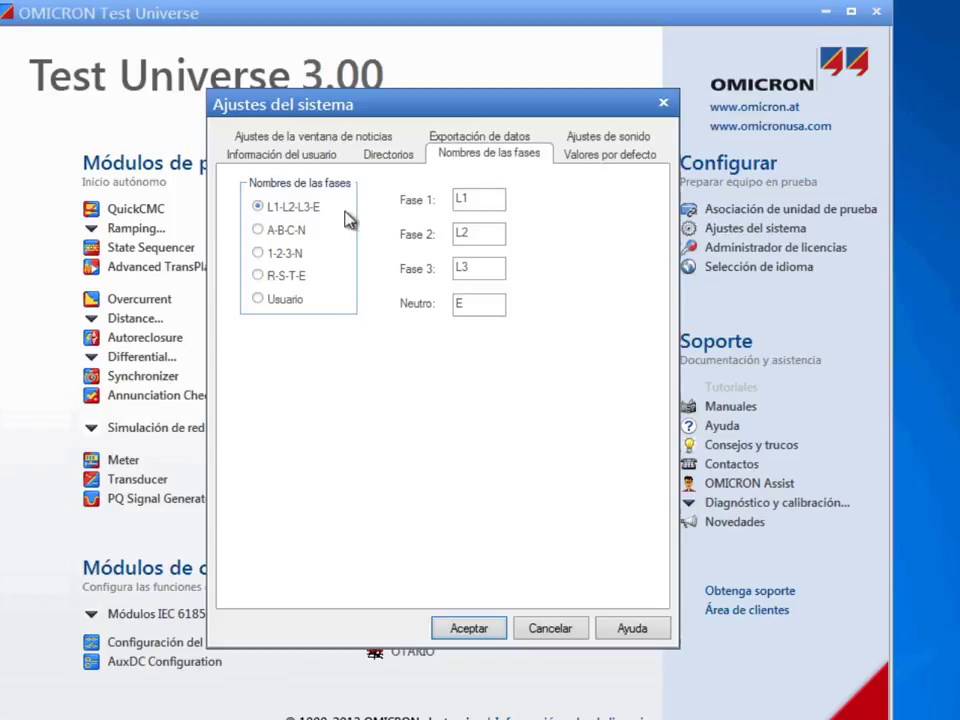
# Try A-B-C-N, 1-2-3-N and R-S-T-E, then choose Usuario naming with 'abcn' typed into Fase 1
pyautogui.click(258, 231)
pyautogui.click(257, 254)
pyautogui.click(258, 275)
pyautogui.click(258, 302)
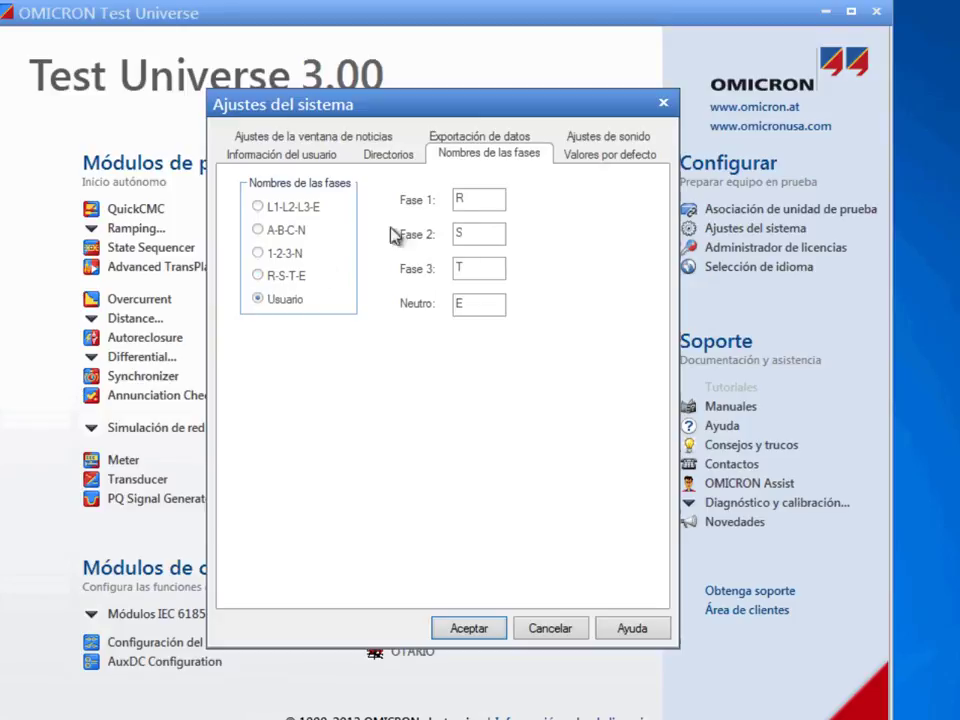
pyautogui.moveTo(478, 198); pyautogui.dragTo(449, 303)
pyautogui.write('a')
pyautogui.write('b')
pyautogui.write('c')
pyautogui.write('n')
pyautogui.click(587, 158)
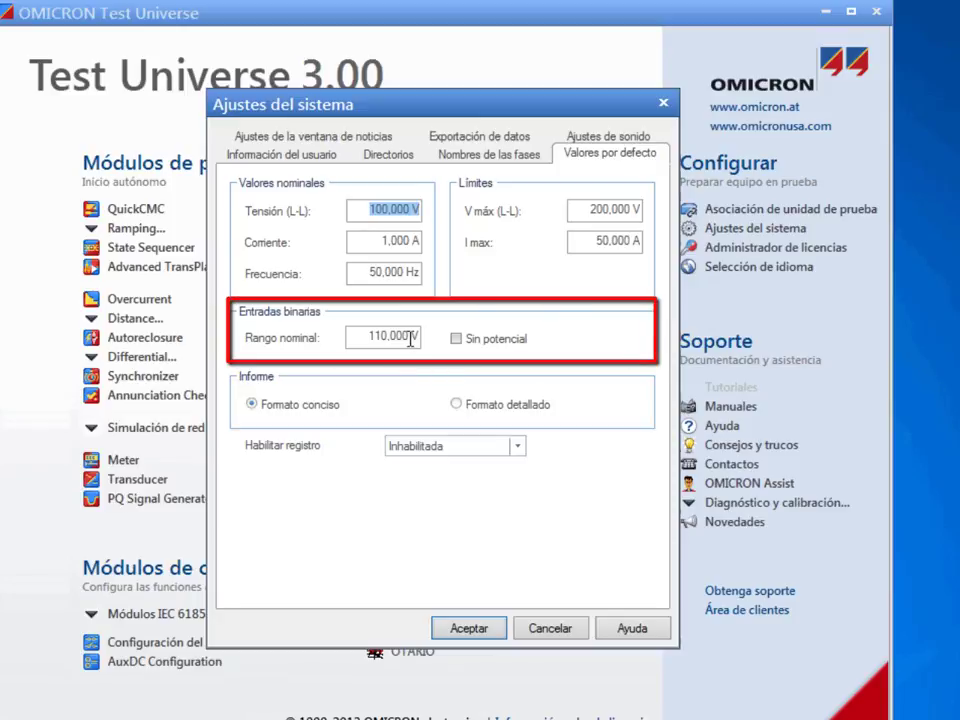
pyautogui.click(364, 335)
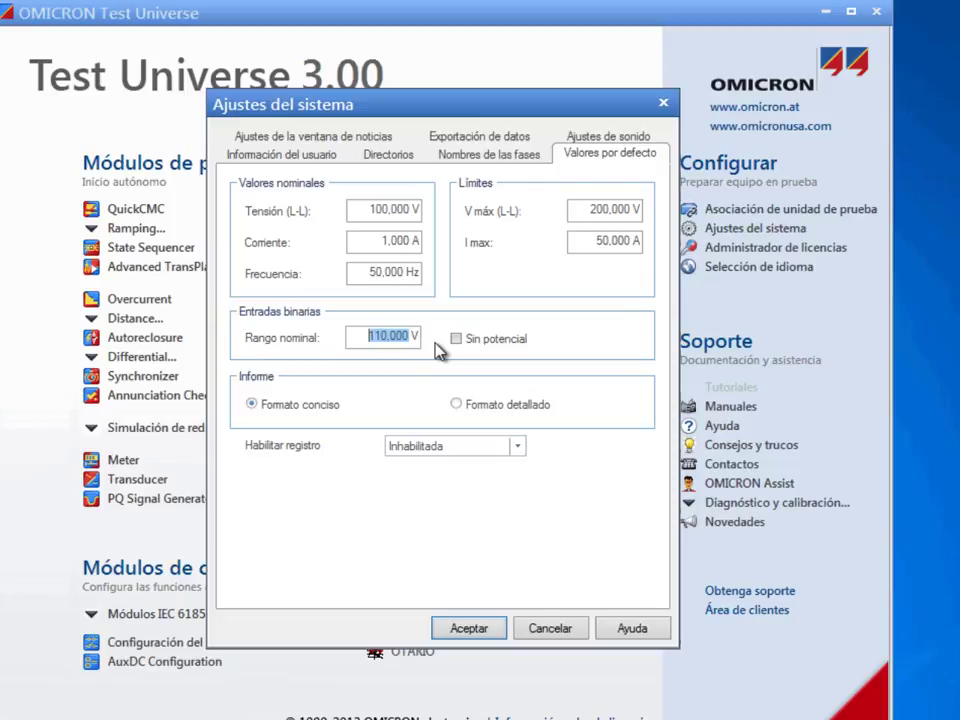
pyautogui.write('110')
pyautogui.click(457, 340)
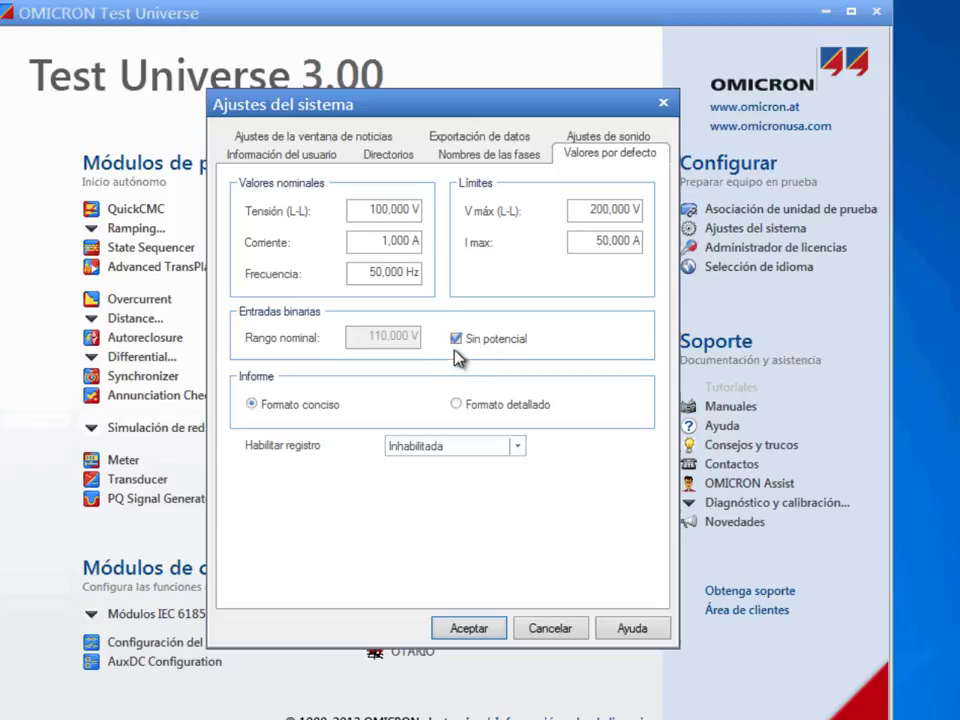
pyautogui.click(456, 338)
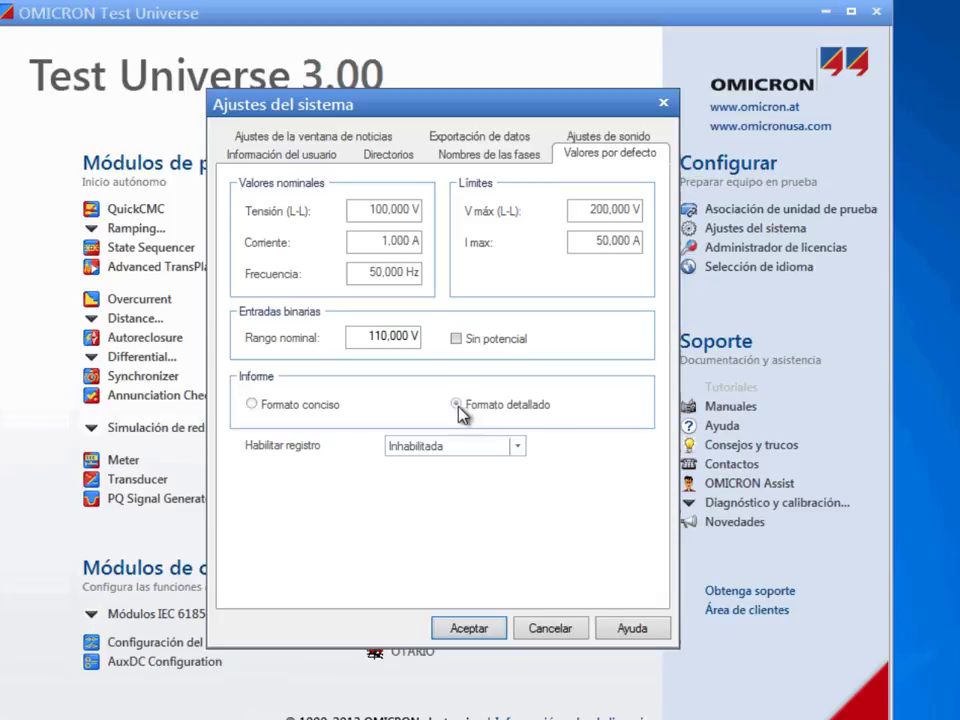
# Use the detailed report format and set the logging level to Info
pyautogui.click(459, 405)
pyautogui.click(517, 446)
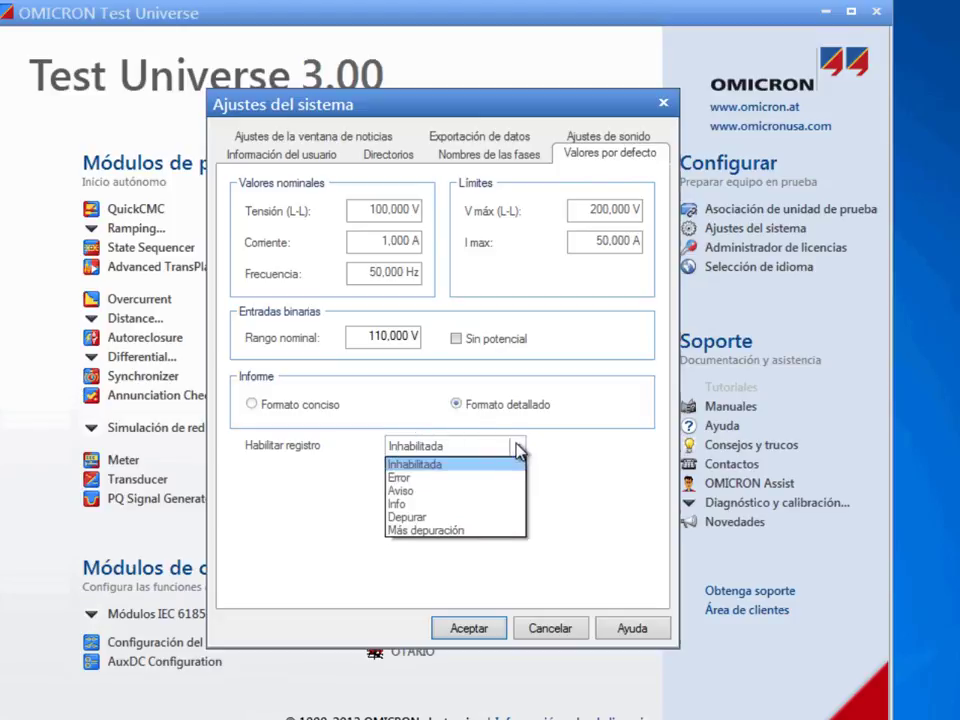
pyautogui.click(503, 504)
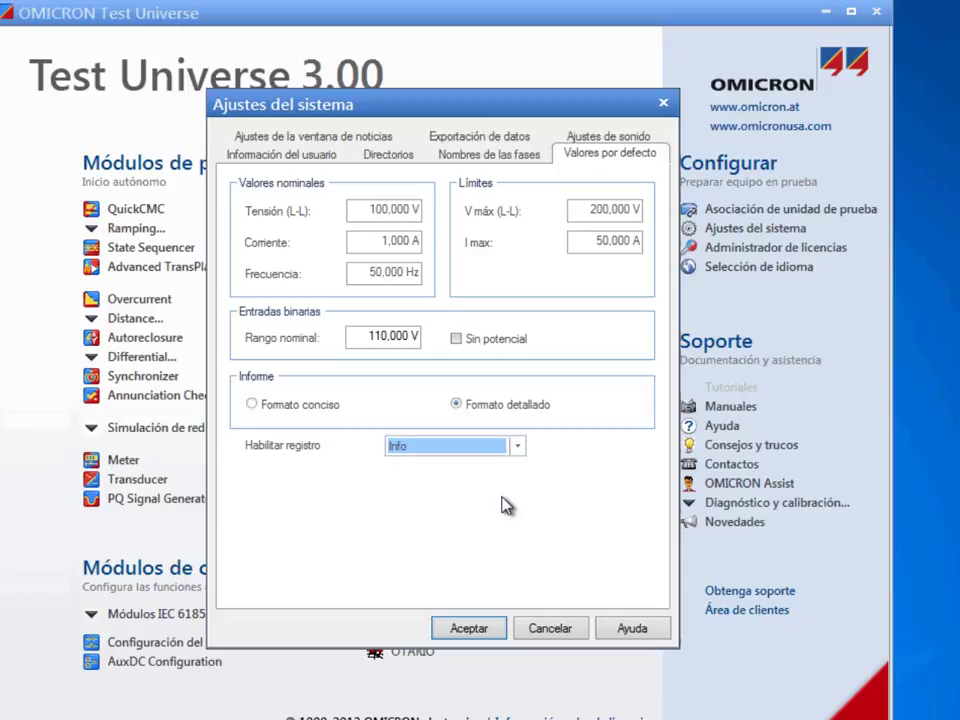
pyautogui.click(354, 139)
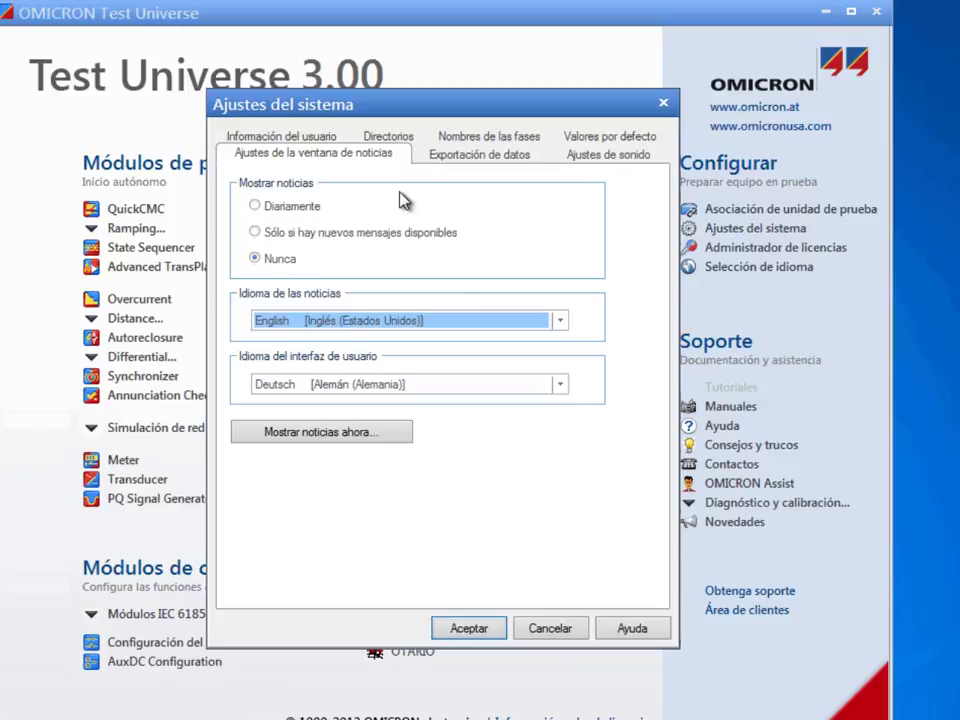
# Show news only when new messages exist and keep XML as the default export format
pyautogui.click(256, 233)
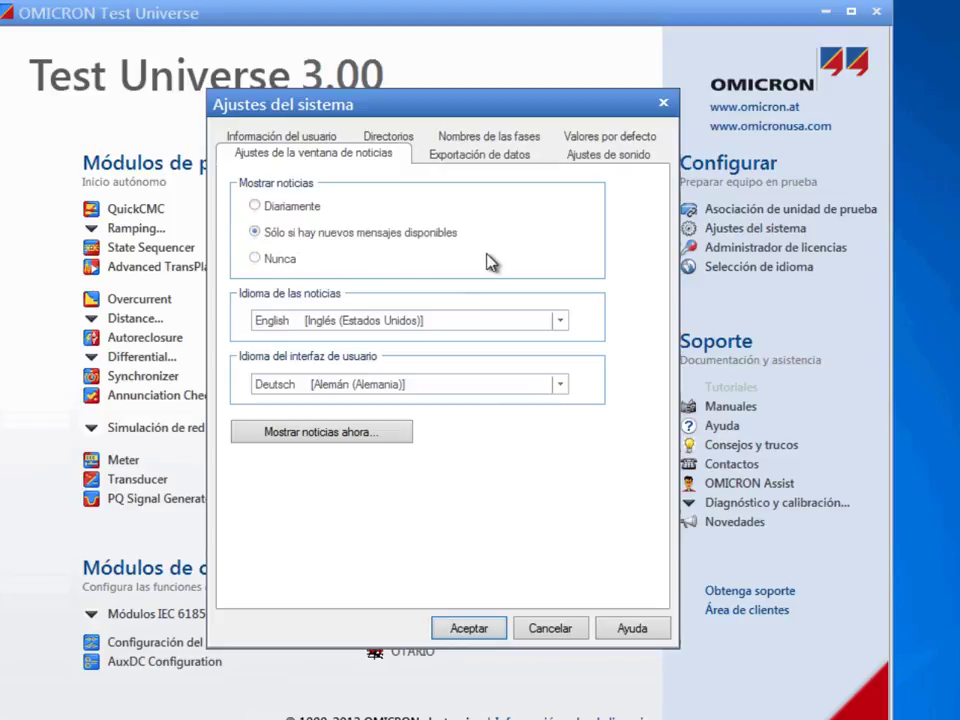
pyautogui.click(455, 160)
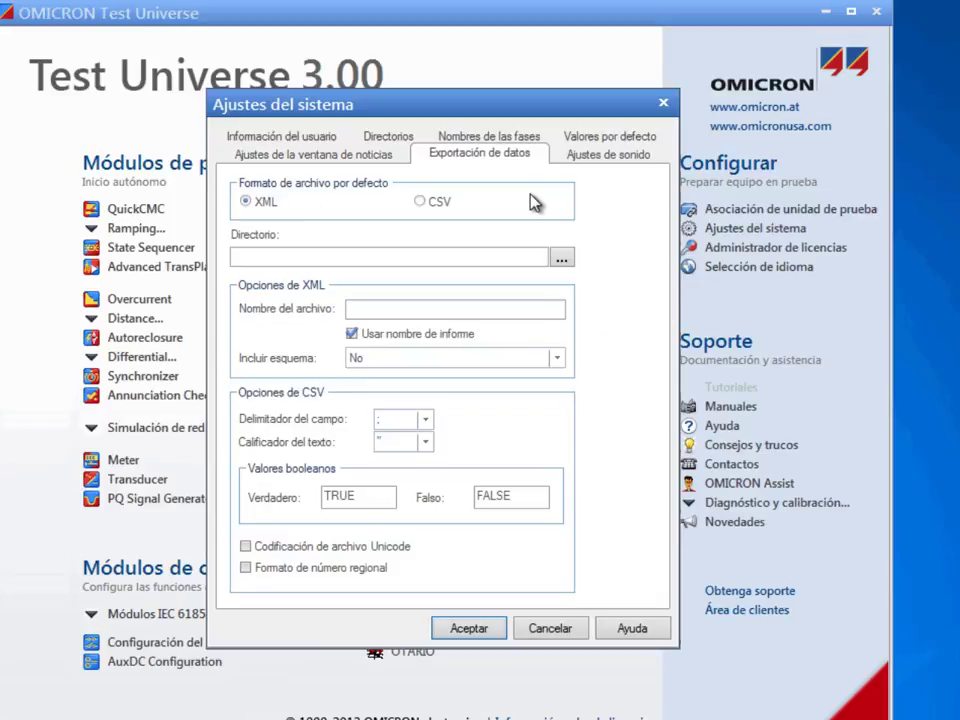
pyautogui.click(424, 207)
pyautogui.click(247, 201)
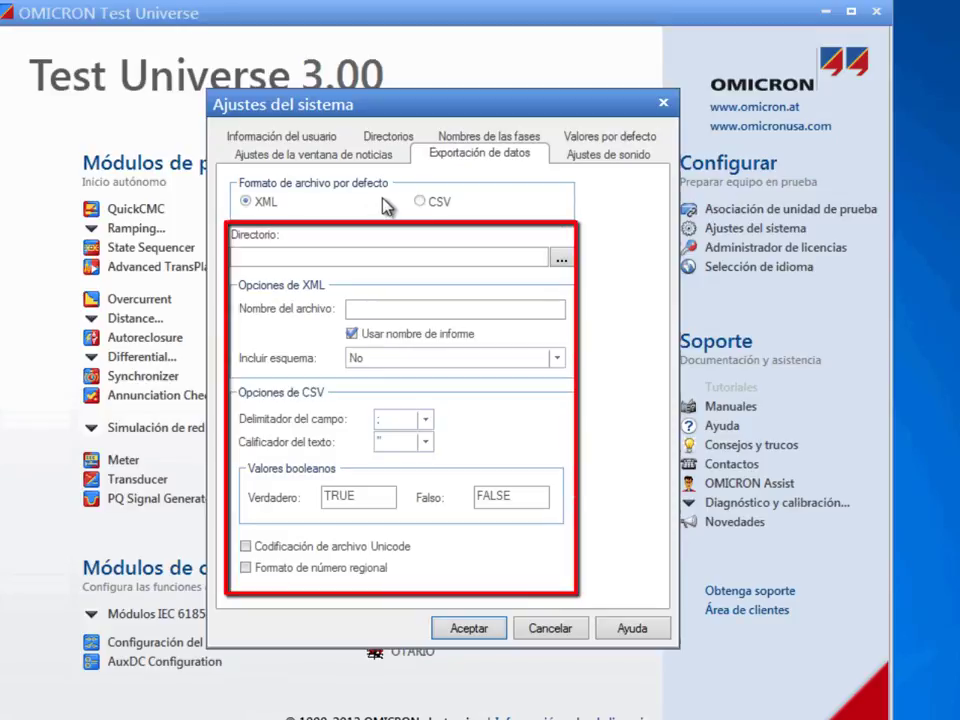
pyautogui.click(595, 155)
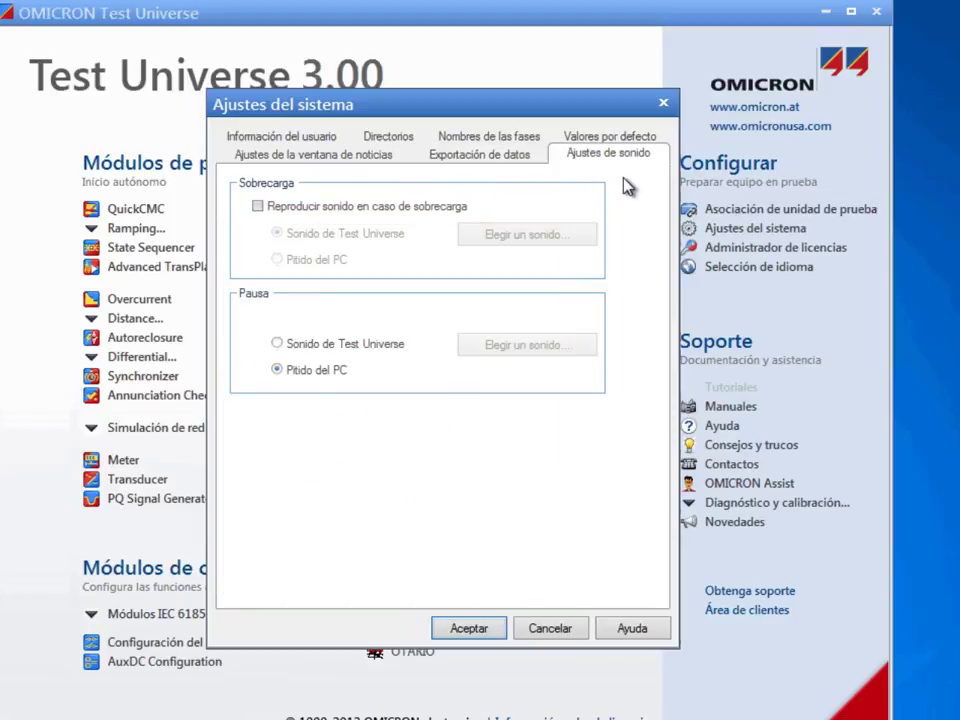
# Turn on the overload sound and accept the system settings with Aceptar
pyautogui.click(257, 208)
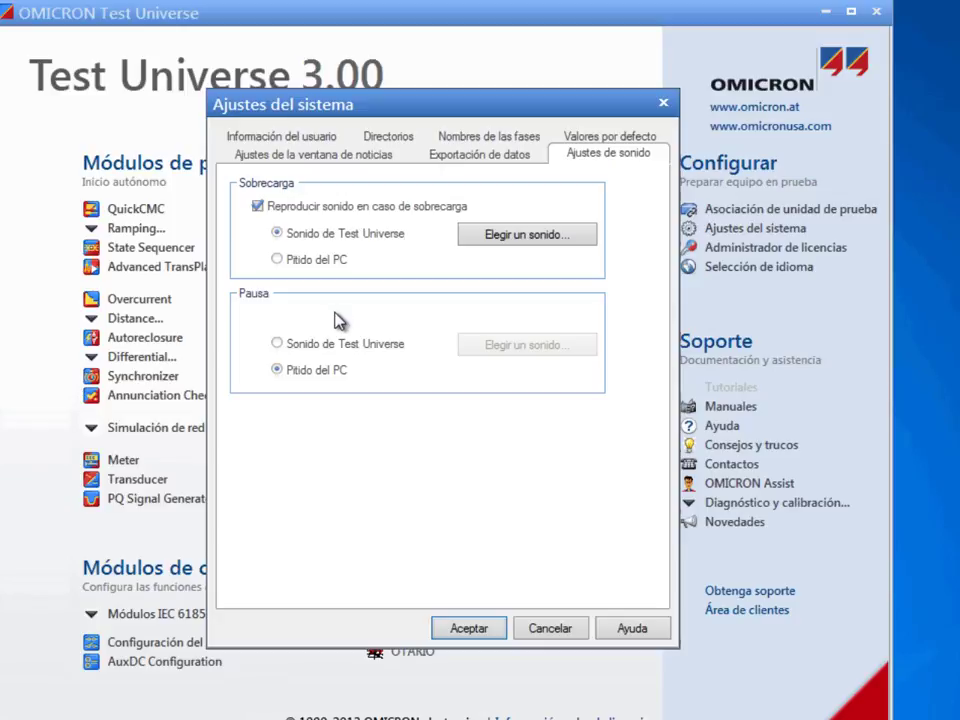
pyautogui.click(480, 629)
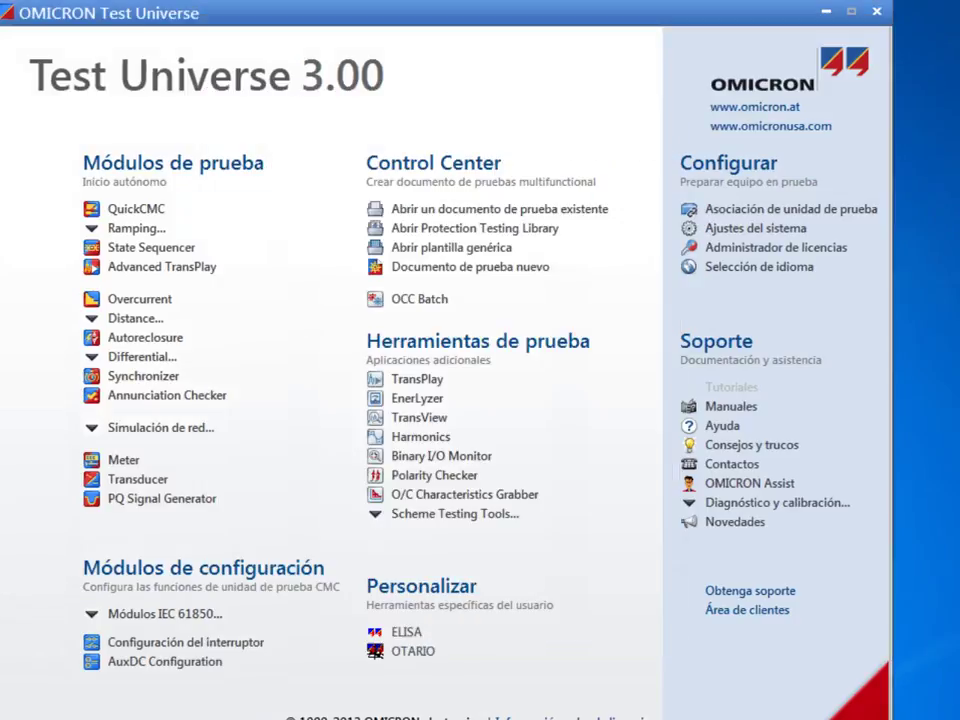